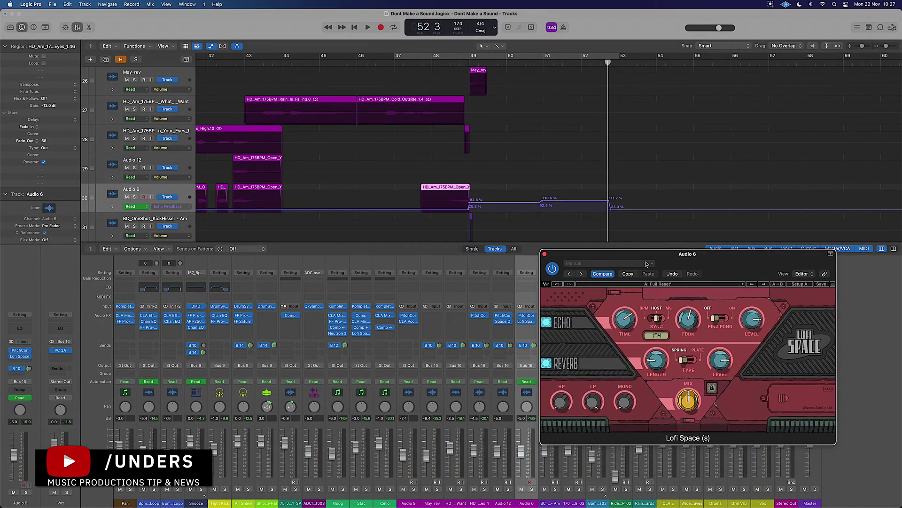
# Step: Play the arrangement from just before bar 49 to hear the Audio 6 echo swell
pyautogui.click(451, 64)
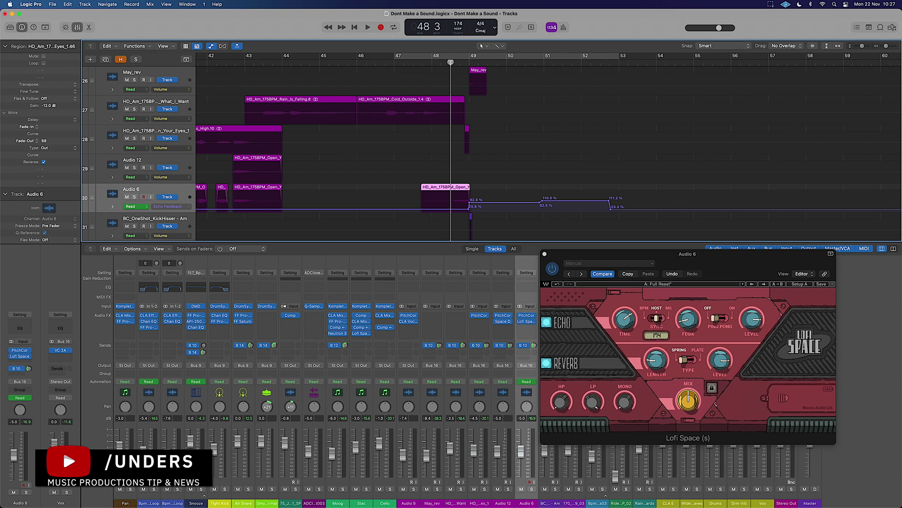
pyautogui.press('space')
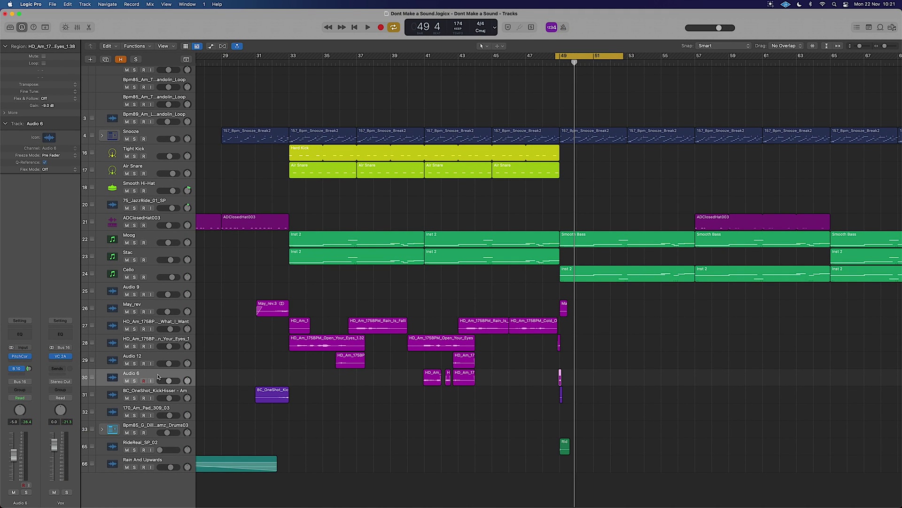
# Step: Insert a stereo Lofi Space plug-in on Audio 6 from the Mixer
pyautogui.press('x')
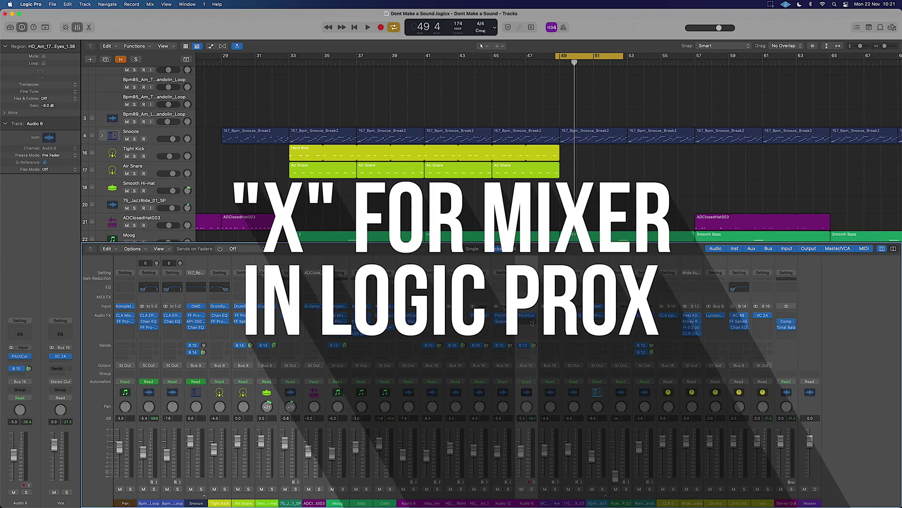
pyautogui.click(532, 323)
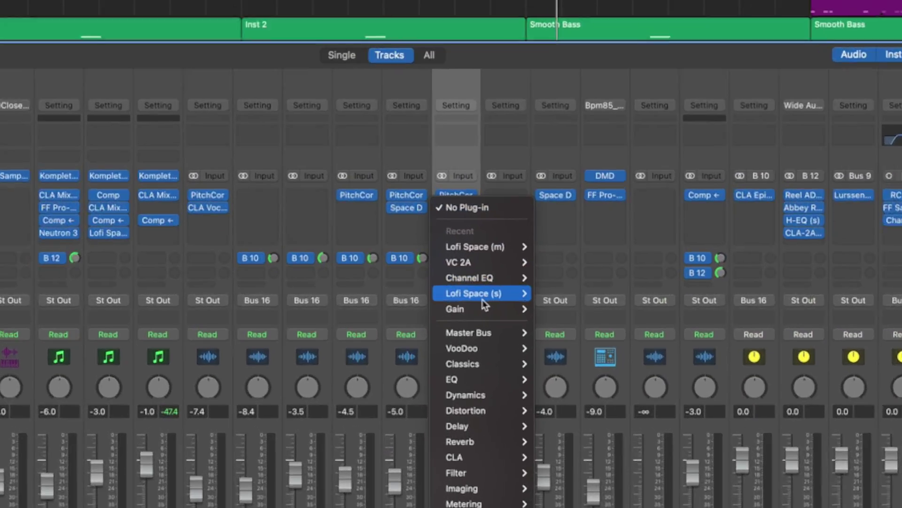
pyautogui.moveTo(541, 361)
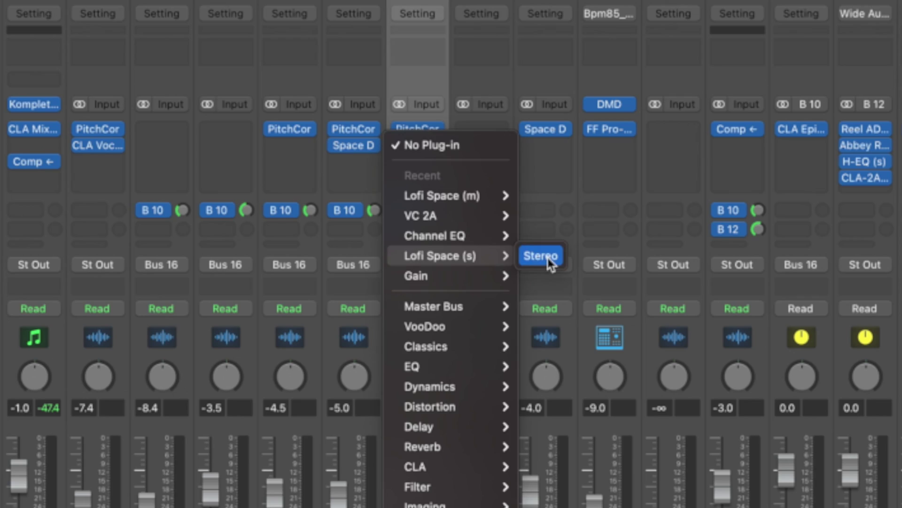
pyautogui.click(568, 362)
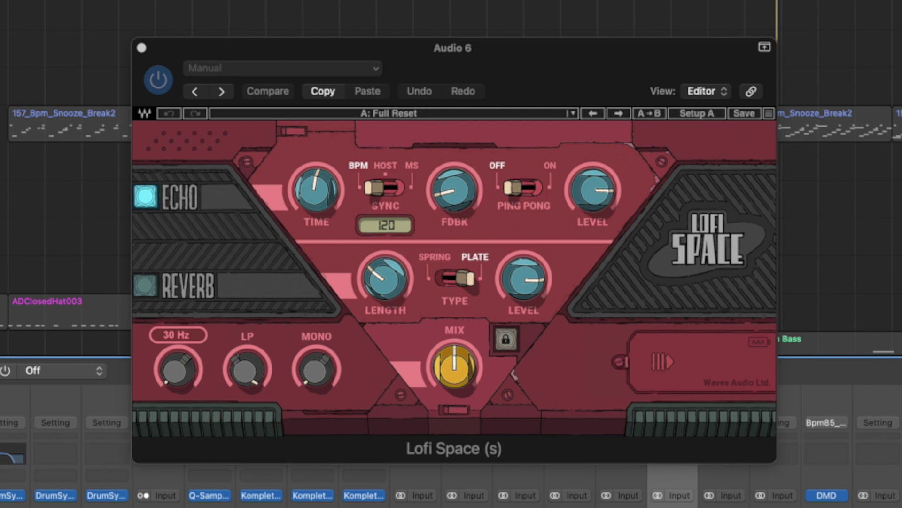
# Step: Turn on Lofi Space's spring reverb and sync the echo to the 174 BPM host tempo at 1/8
pyautogui.click(149, 286)
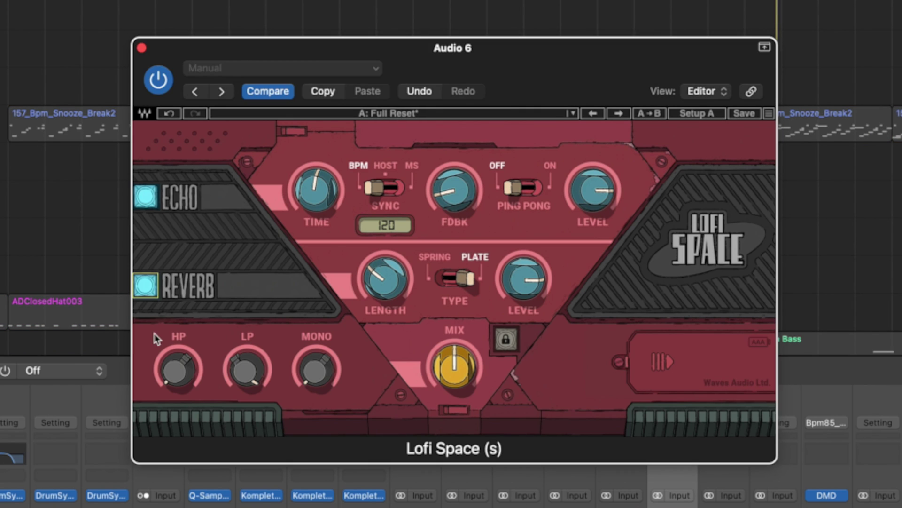
pyautogui.click(387, 305)
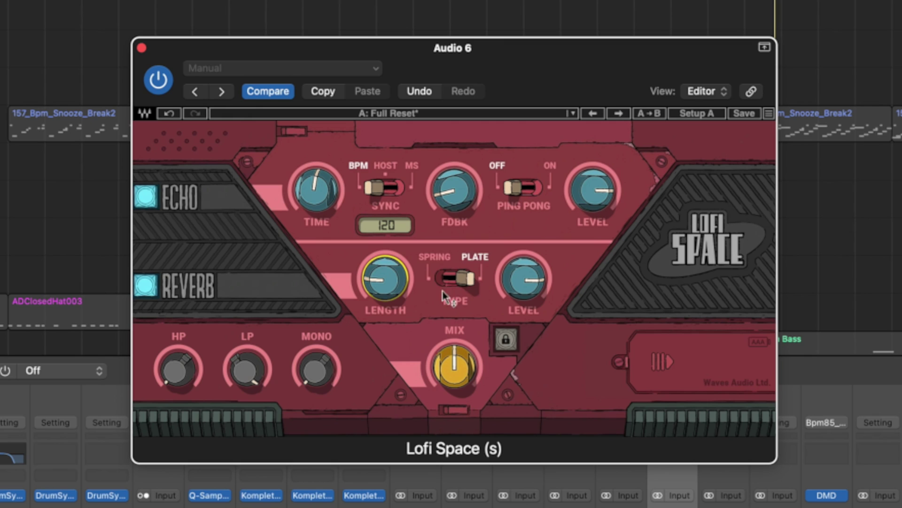
pyautogui.moveTo(434, 376)
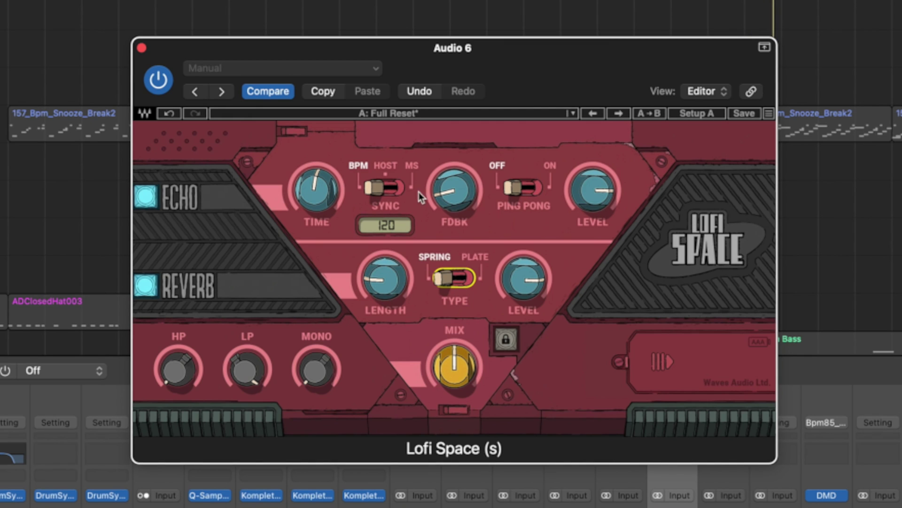
pyautogui.click(375, 191)
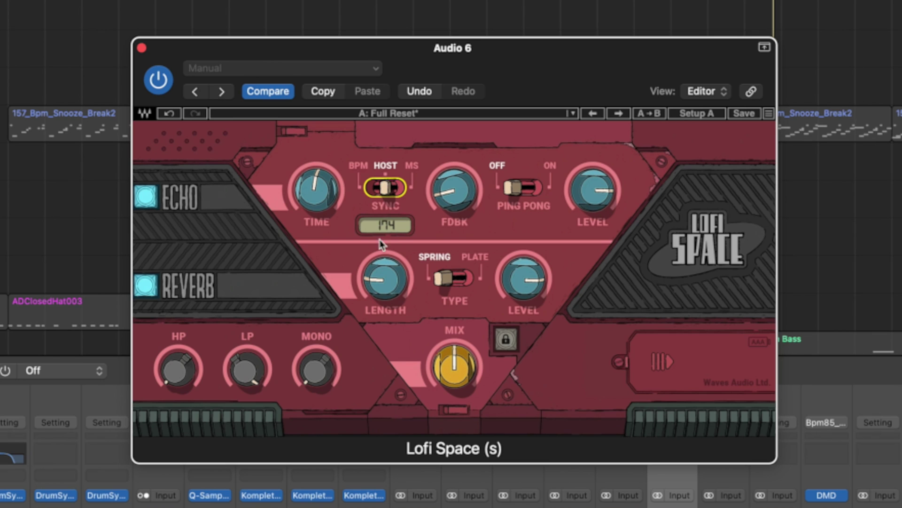
pyautogui.click(320, 223)
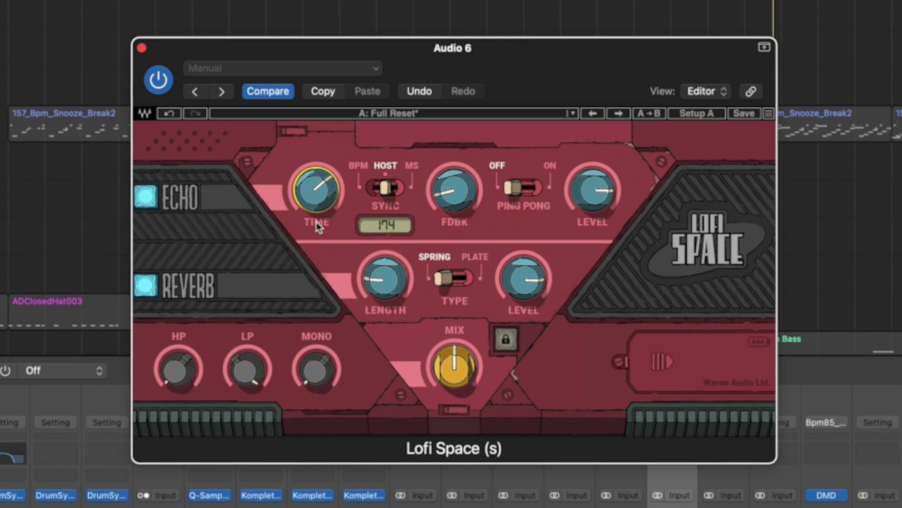
pyautogui.click(455, 197)
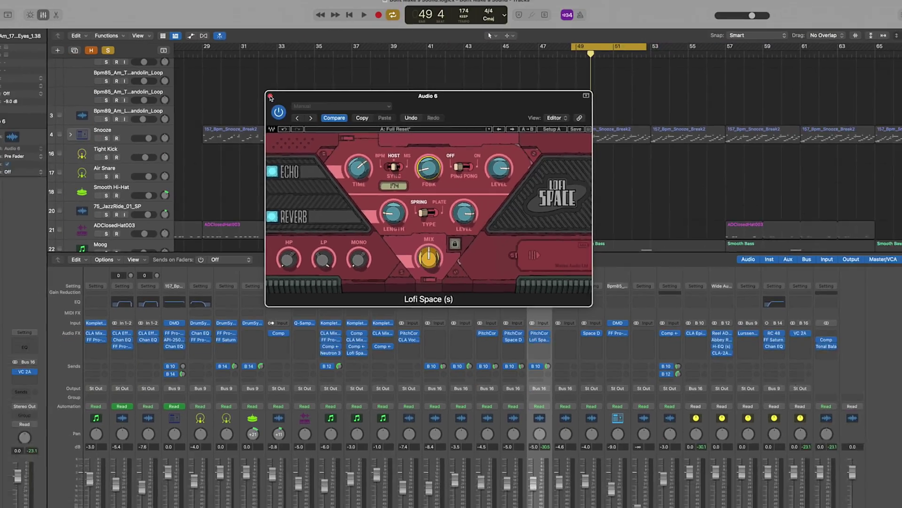
# Step: Close Lofi Space and show Audio 6's automation lane set to Lofi Space Echo Feedback
pyautogui.press('super+w')
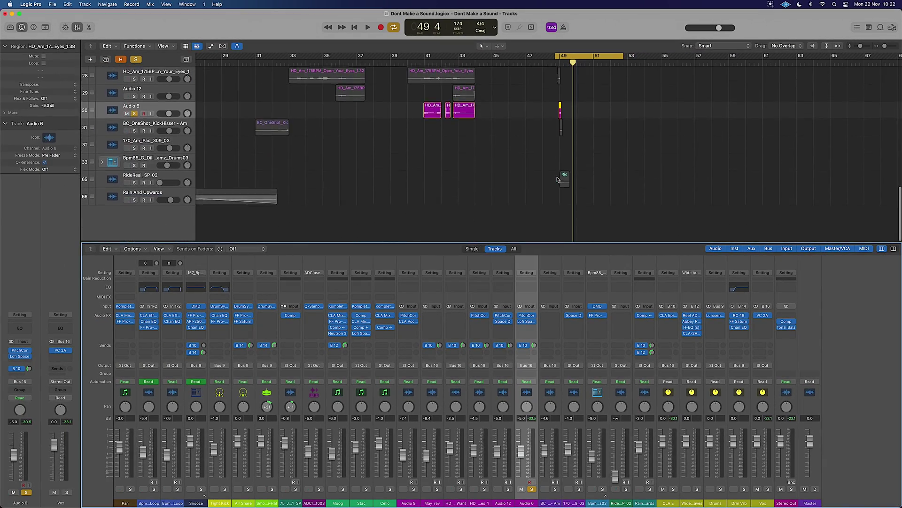
pyautogui.scroll(-5, 177, 132)
pyautogui.press('a')
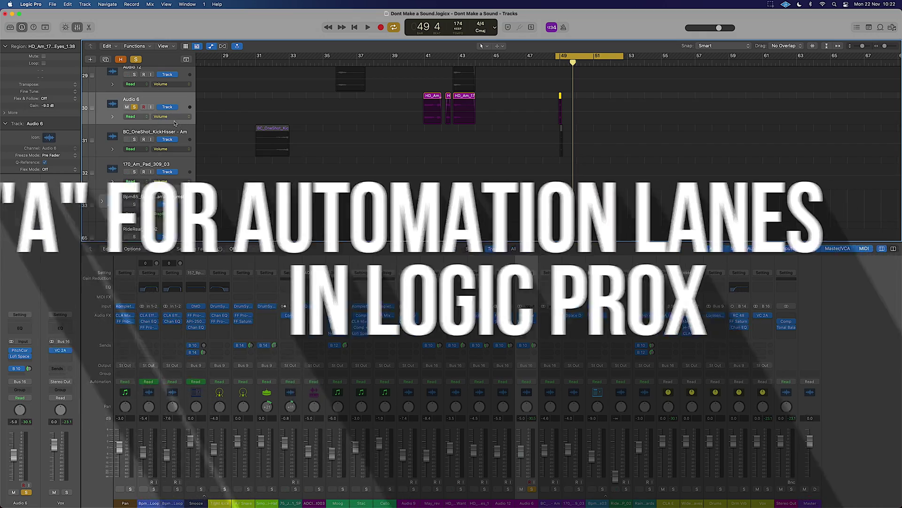
pyautogui.click(160, 116)
pyautogui.moveTo(213, 186)
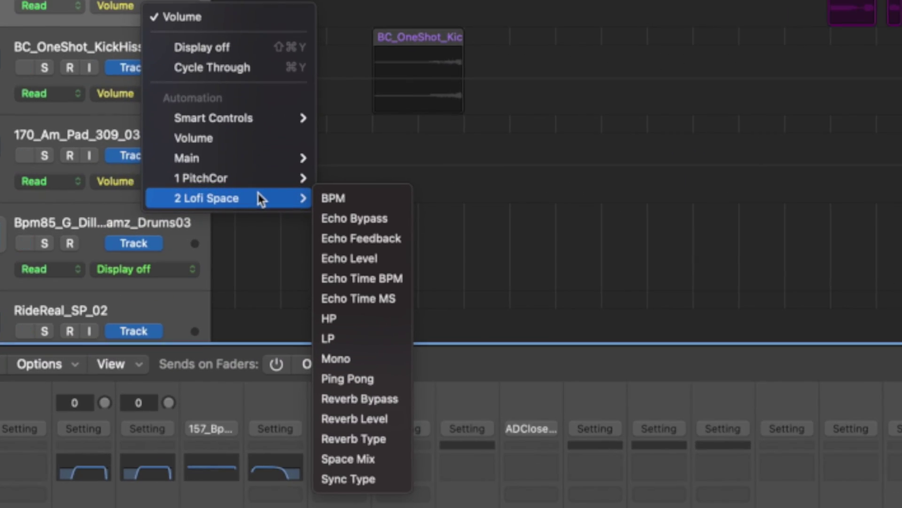
pyautogui.click(361, 239)
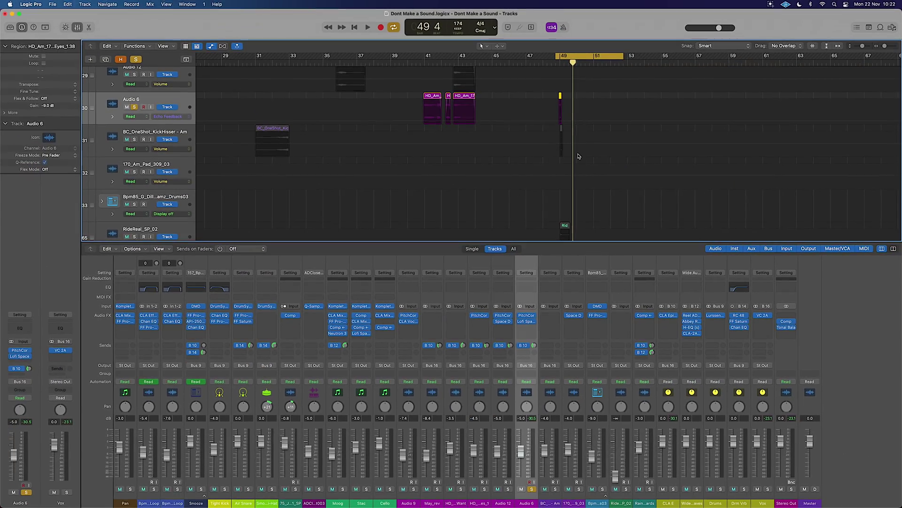
pyautogui.scroll(6, 587, 143)
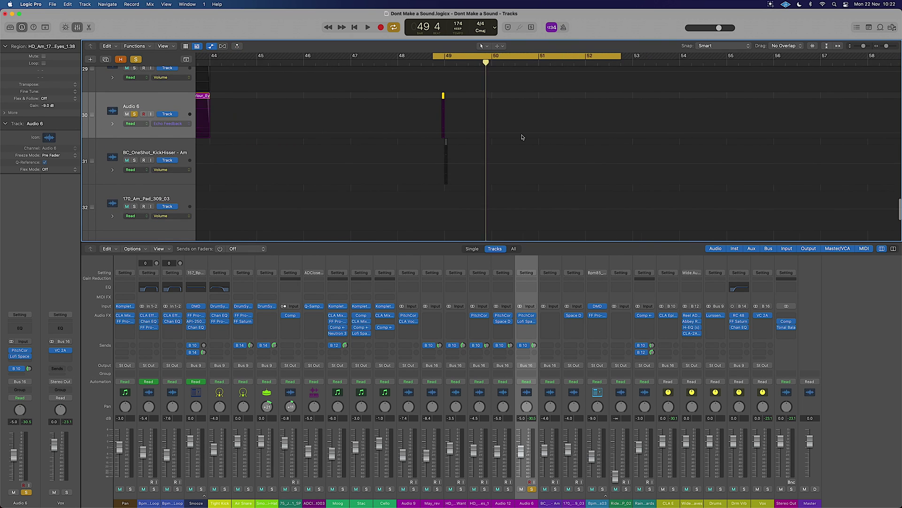
pyautogui.click(505, 49)
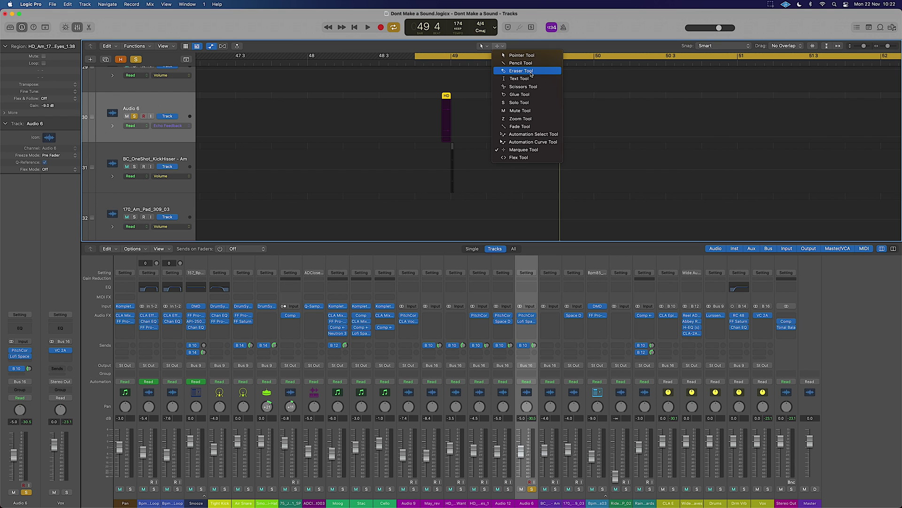
# Step: With the Pencil tool, raise Echo Feedback from 25.8% to 101.6% just before bar 49
pyautogui.press('p')
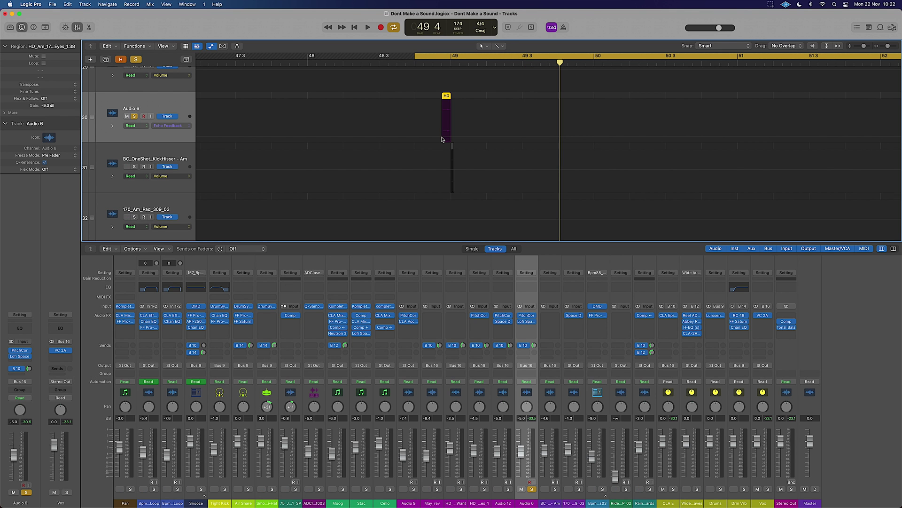
pyautogui.click(441, 139)
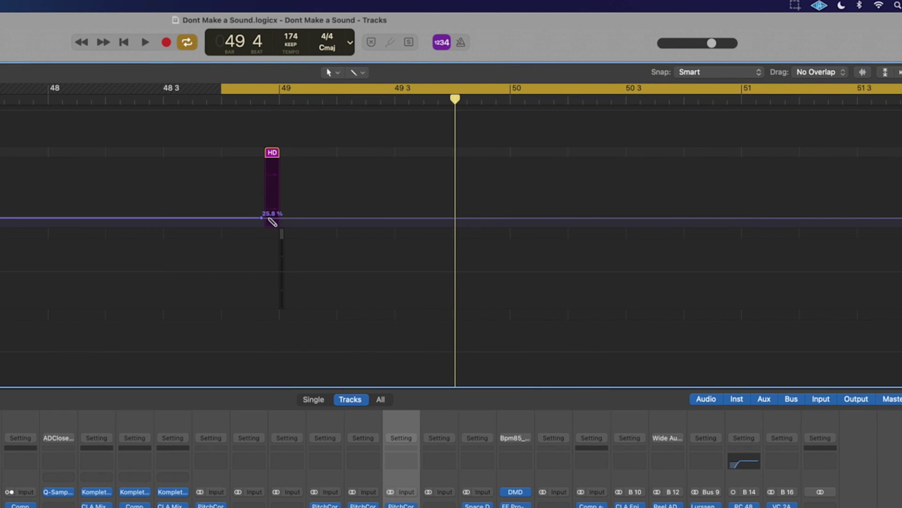
pyautogui.moveTo(269, 218); pyautogui.dragTo(272, 194)
# Step: Audition the swell, then unsolo Audio 6 and play it in the full mix
pyautogui.press('space')
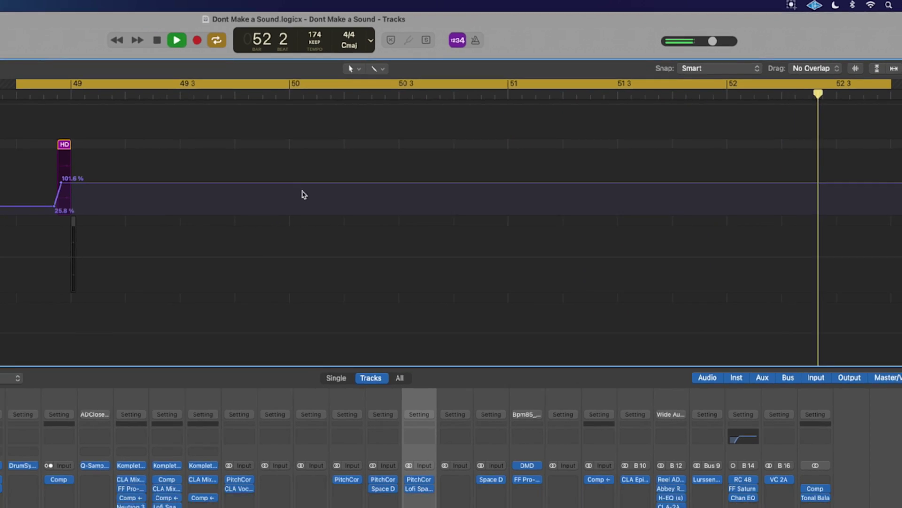
pyautogui.press('space')
pyautogui.scroll(-5, 304, 197)
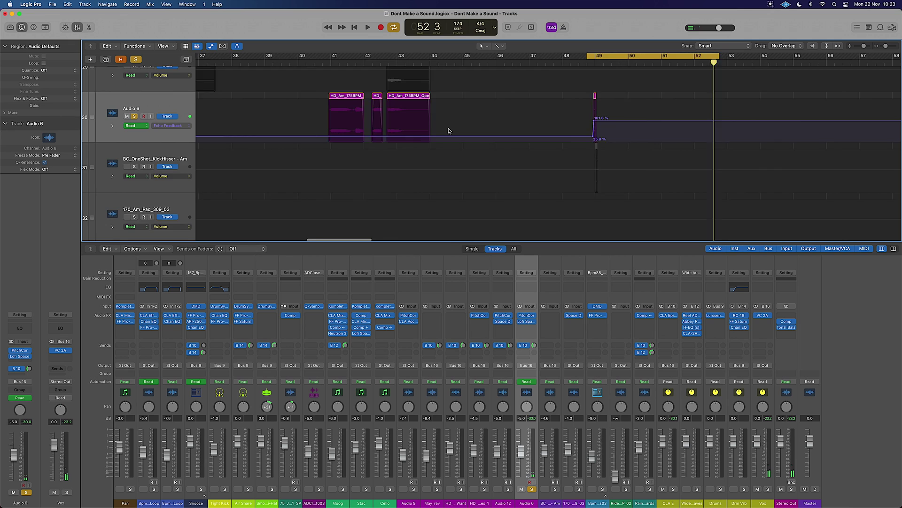
pyautogui.scroll(-5, 449, 131)
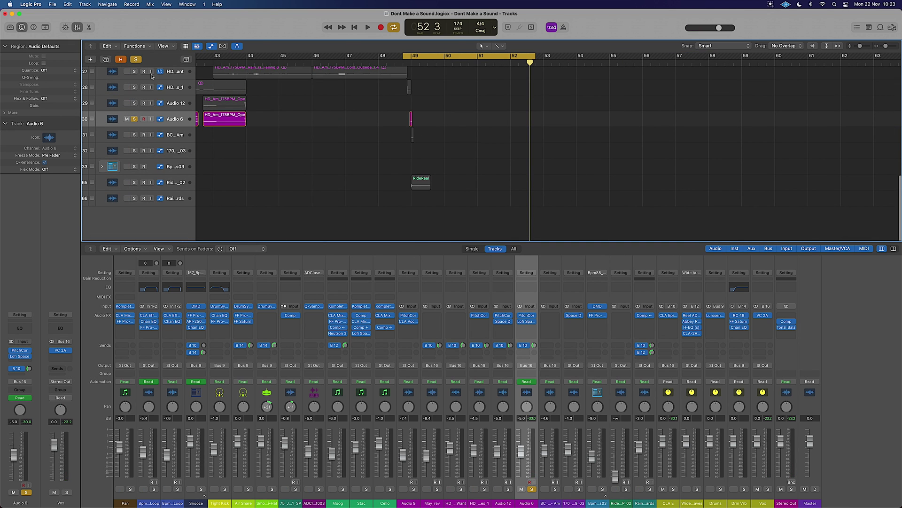
pyautogui.click(137, 60)
pyautogui.press('space')
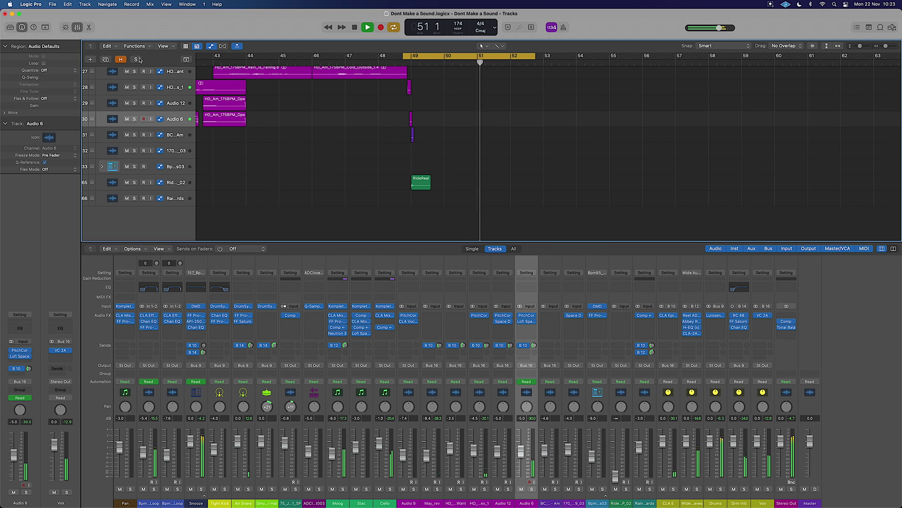
# Step: Lower the peak Echo Feedback point to 92.6% and play back the adjusted swell
pyautogui.keyDown('ctrl'); pyautogui.keyDown('alt'); pyautogui.click(419, 118); pyautogui.keyUp('alt'); pyautogui.keyUp('ctrl')
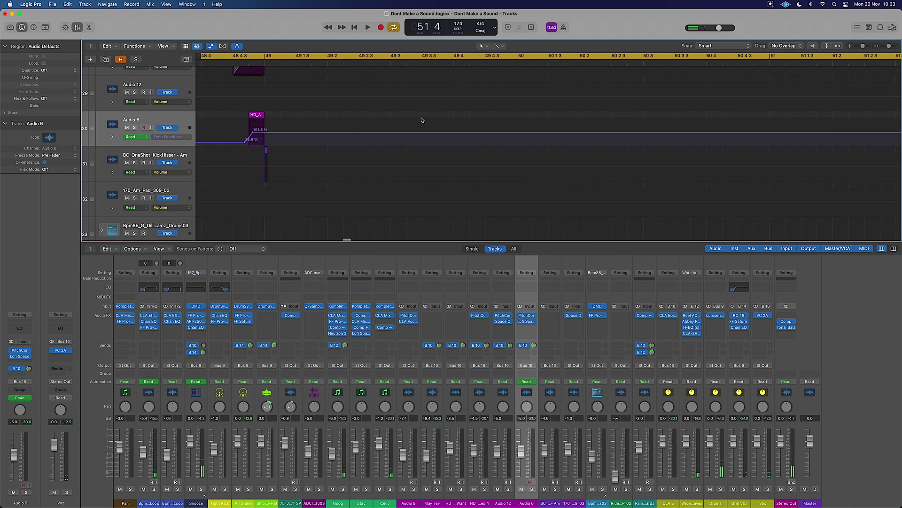
pyautogui.moveTo(340, 135); pyautogui.dragTo(340, 135)
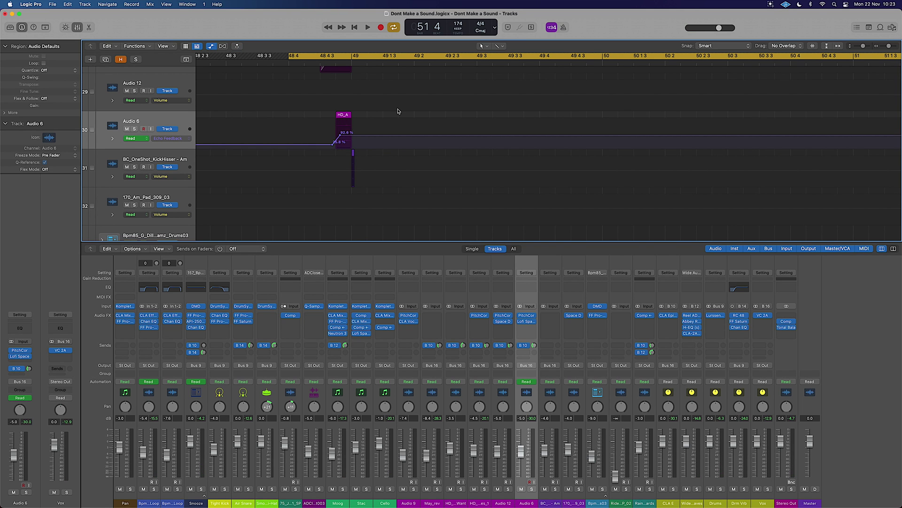
pyautogui.keyDown('ctrl'); pyautogui.keyDown('alt'); pyautogui.click(397, 112); pyautogui.keyUp('alt'); pyautogui.keyUp('ctrl')
pyautogui.press('space')
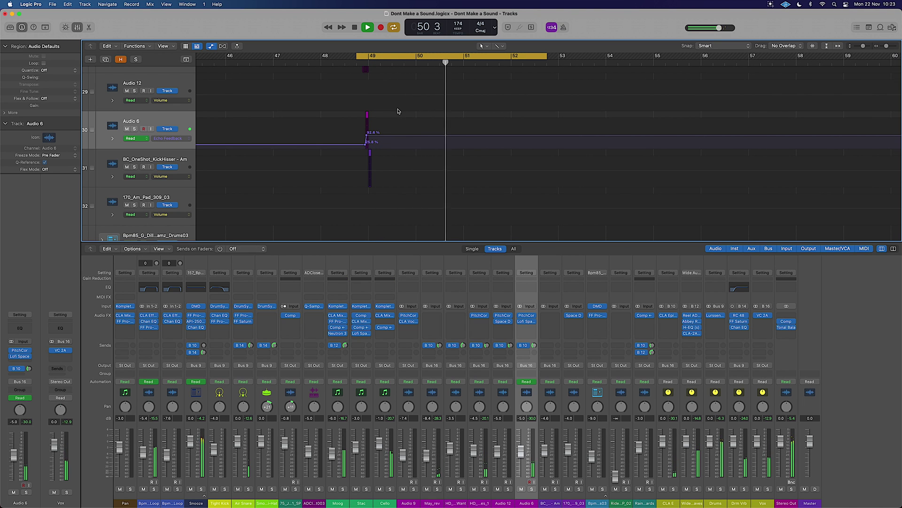
pyautogui.press('space')
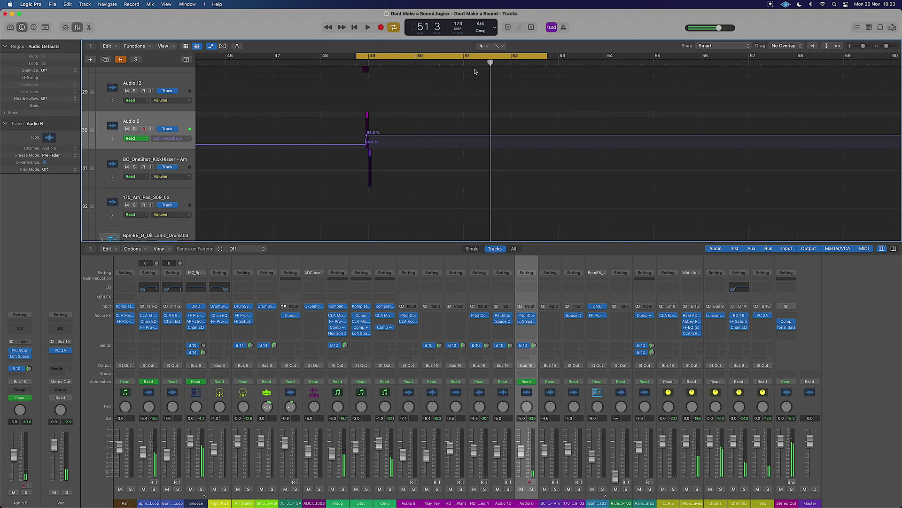
# Step: Zoom in and add an Echo Feedback point at bar 51 at 94.0%, then audition
pyautogui.press('super+Down')
pyautogui.press('super+Right')
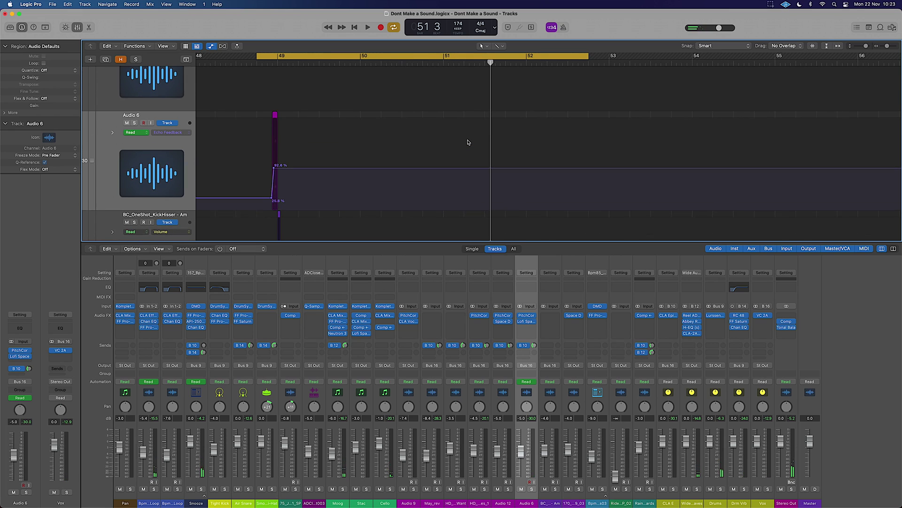
pyautogui.click(442, 61)
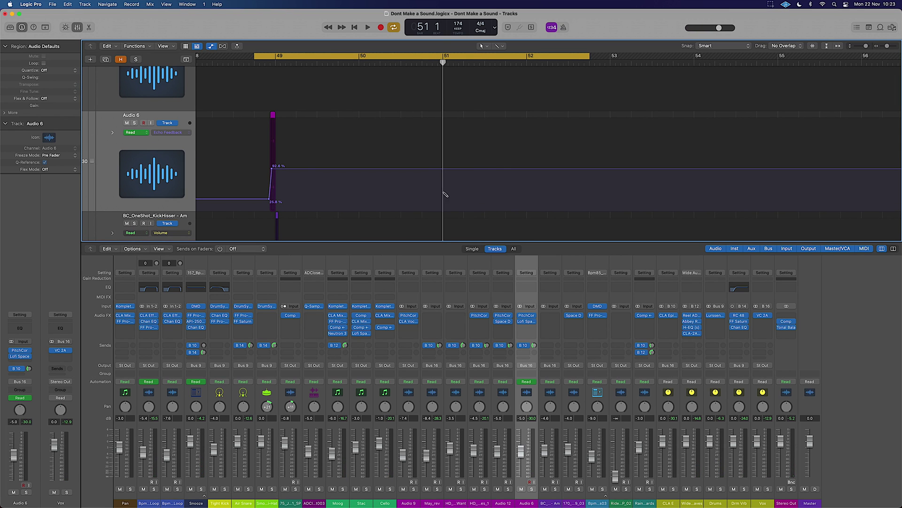
pyautogui.click(442, 168)
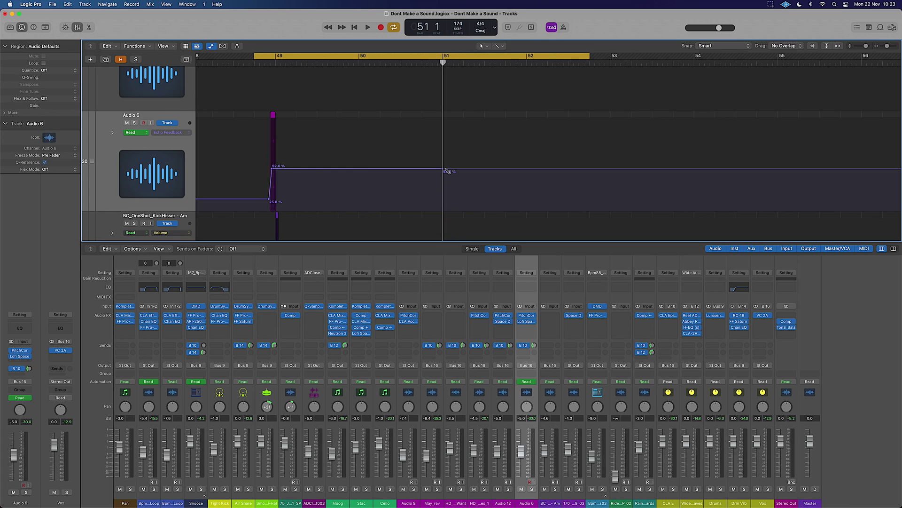
pyautogui.moveTo(443, 171); pyautogui.dragTo(445, 166)
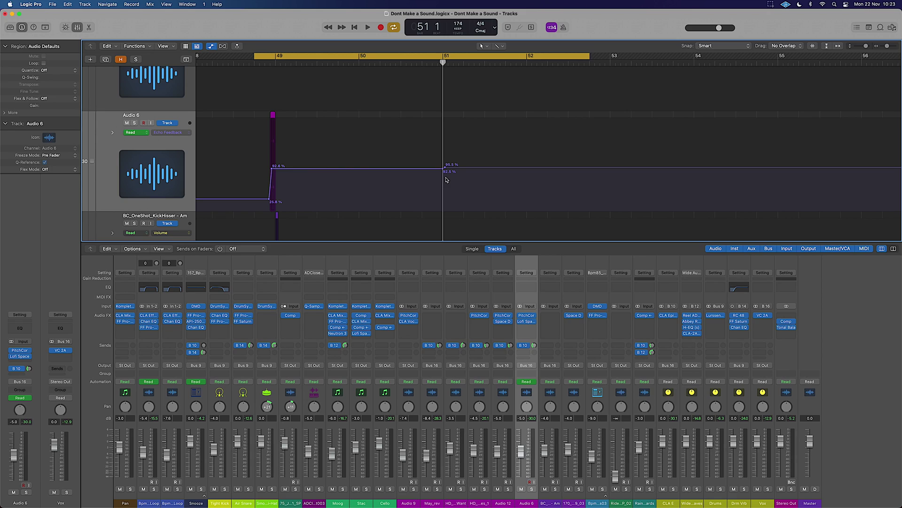
pyautogui.press('space')
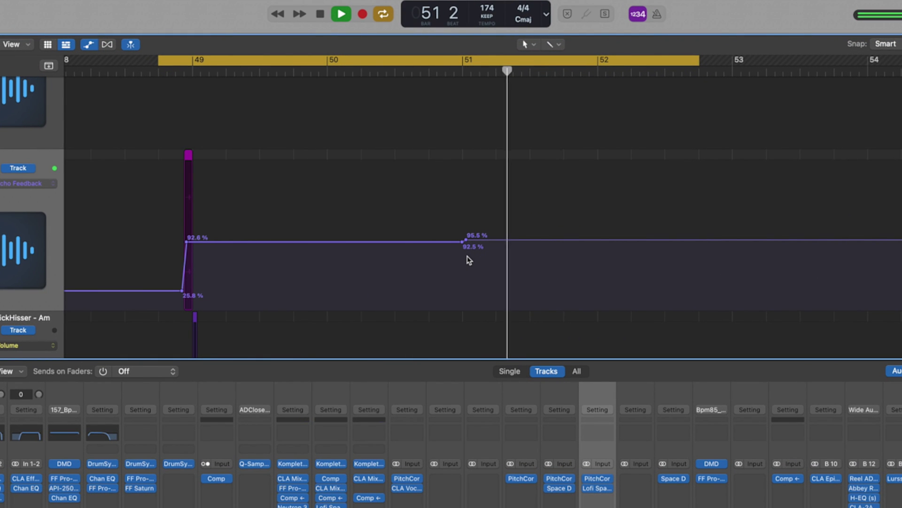
pyautogui.press('space')
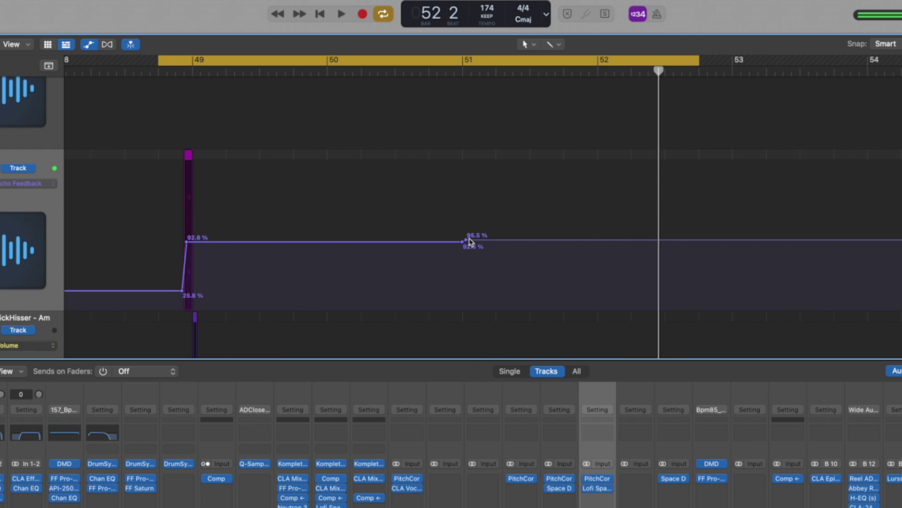
# Step: Raise the bar-51 point to 110.5%, auditioning, and add a point after bar 52 at about 110%
pyautogui.moveTo(470, 241); pyautogui.dragTo(468, 237)
pyautogui.press('space')
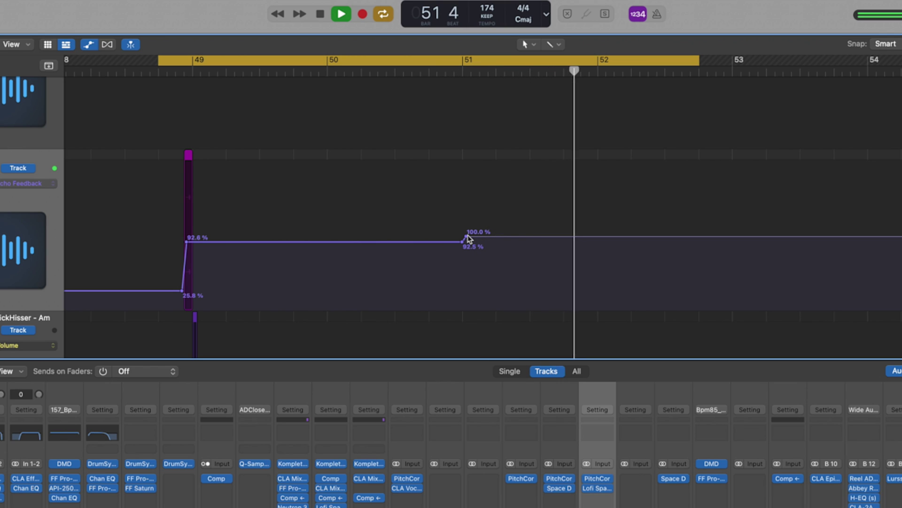
pyautogui.press('space')
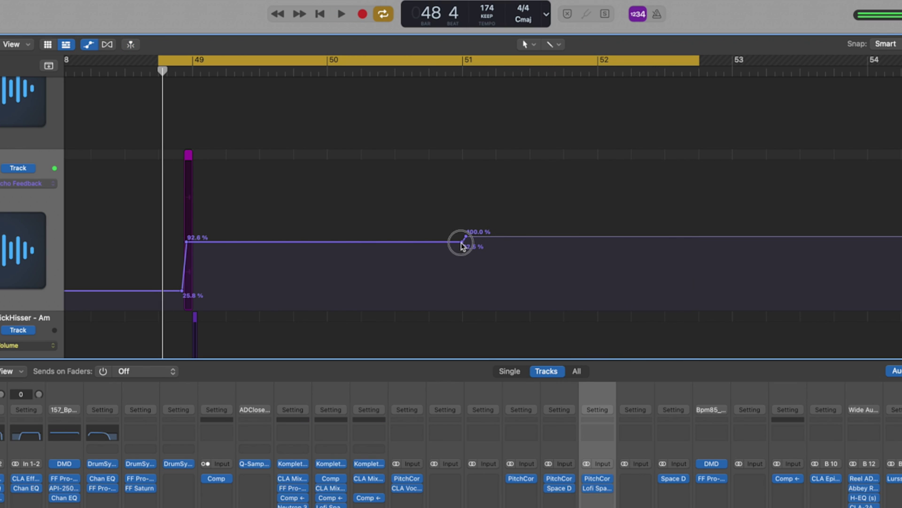
pyautogui.moveTo(462, 245); pyautogui.dragTo(455, 237)
pyautogui.press('space')
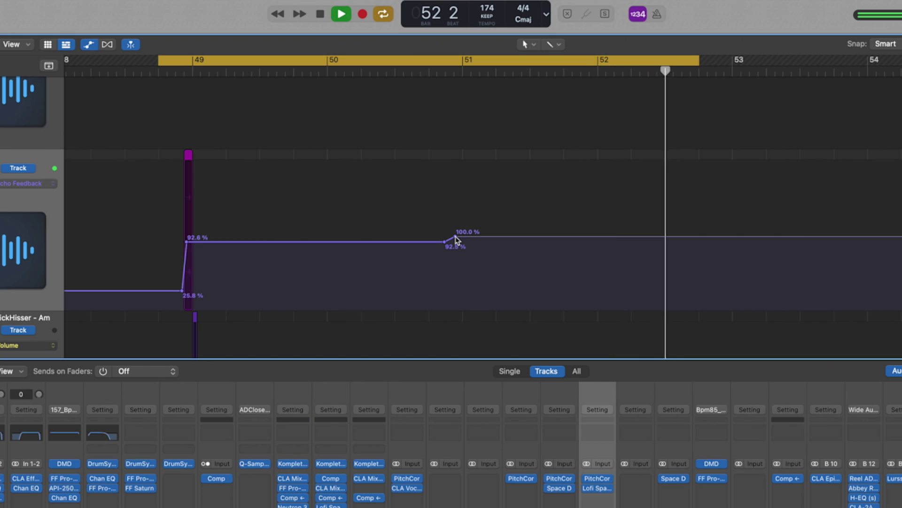
pyautogui.press('space')
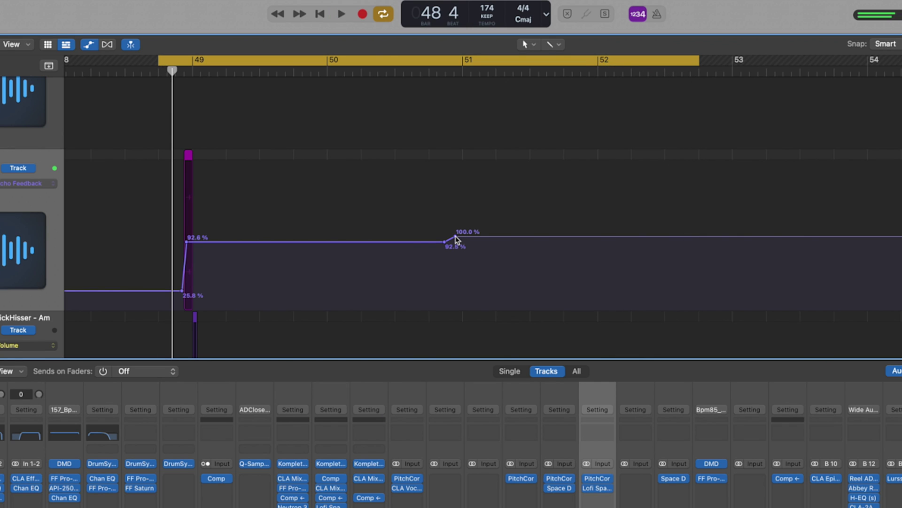
pyautogui.moveTo(456, 237); pyautogui.dragTo(456, 229)
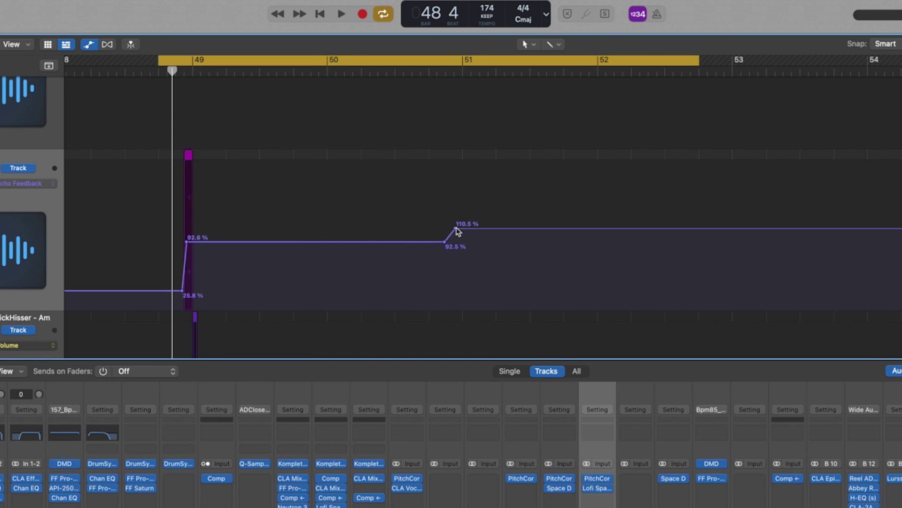
pyautogui.press('space')
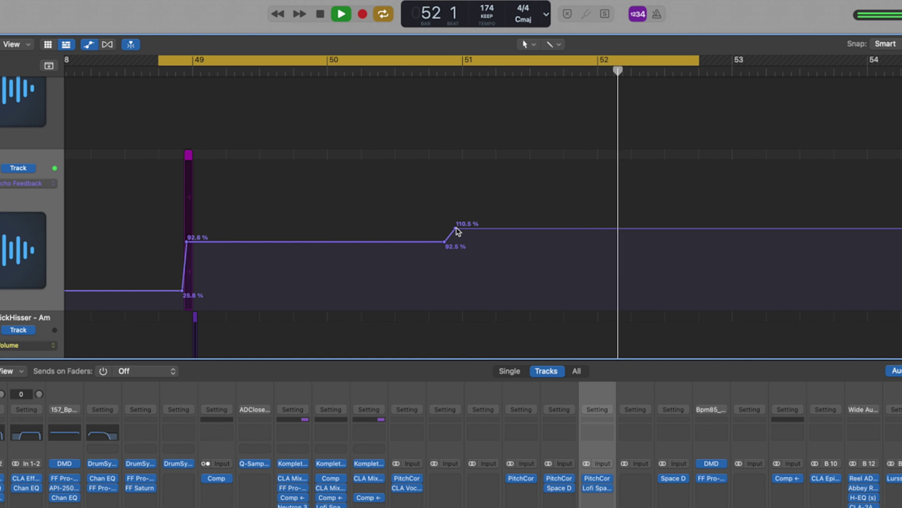
pyautogui.press('space')
pyautogui.click(694, 232)
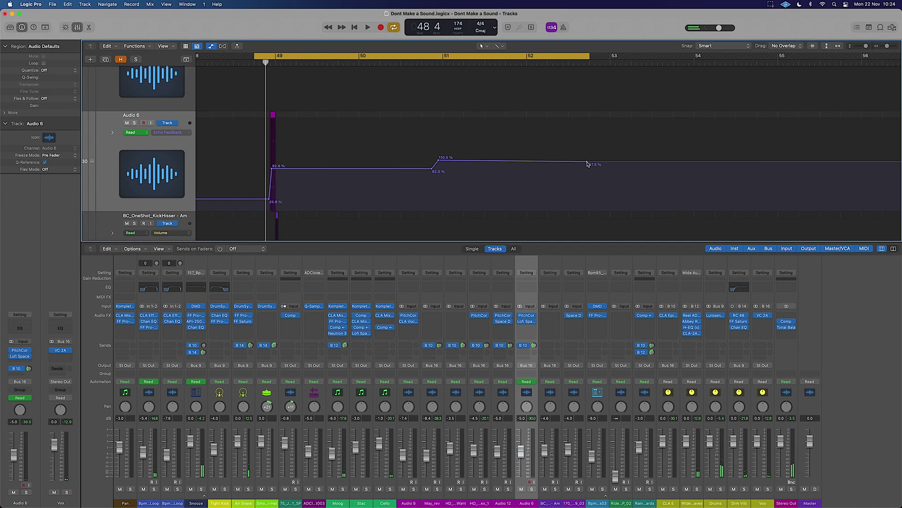
pyautogui.moveTo(588, 163); pyautogui.dragTo(591, 163)
# Step: Drop Echo Feedback to 23.3% right after bar 52 and loop bars 47–53
pyautogui.click(592, 163)
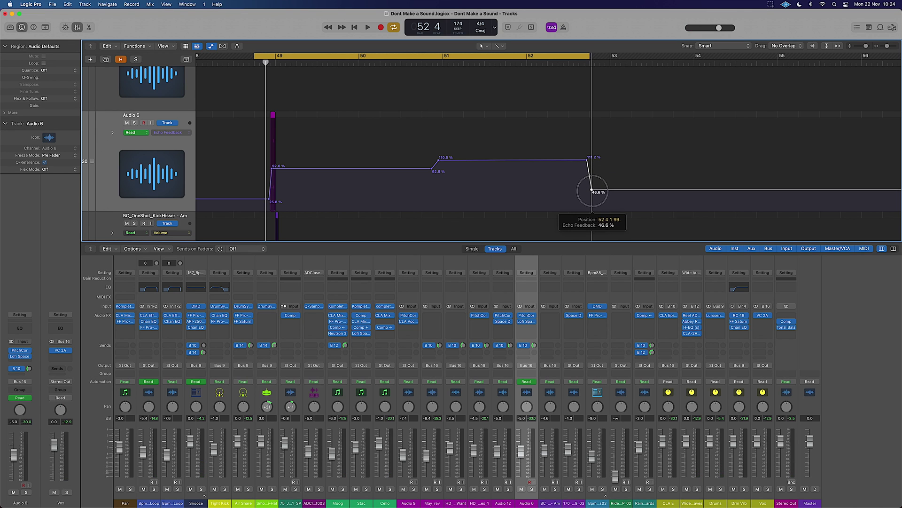
pyautogui.moveTo(592, 190); pyautogui.dragTo(592, 203)
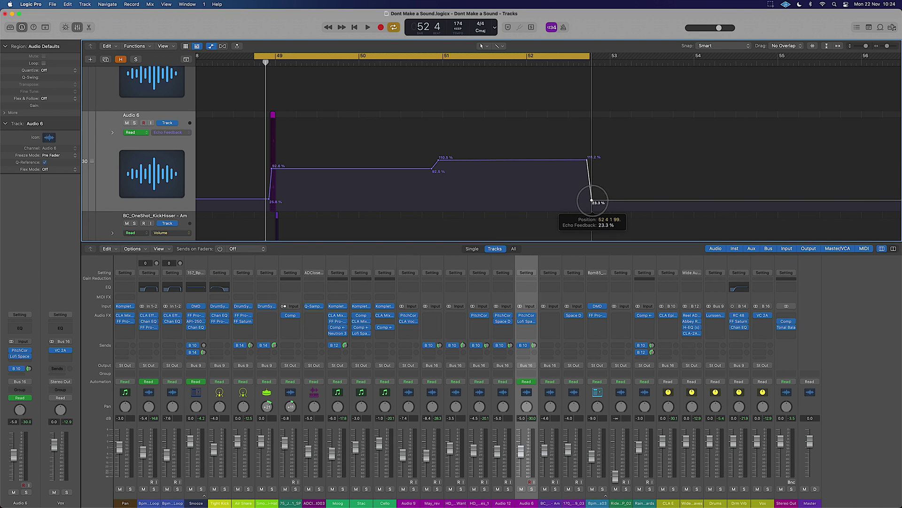
pyautogui.press('z')
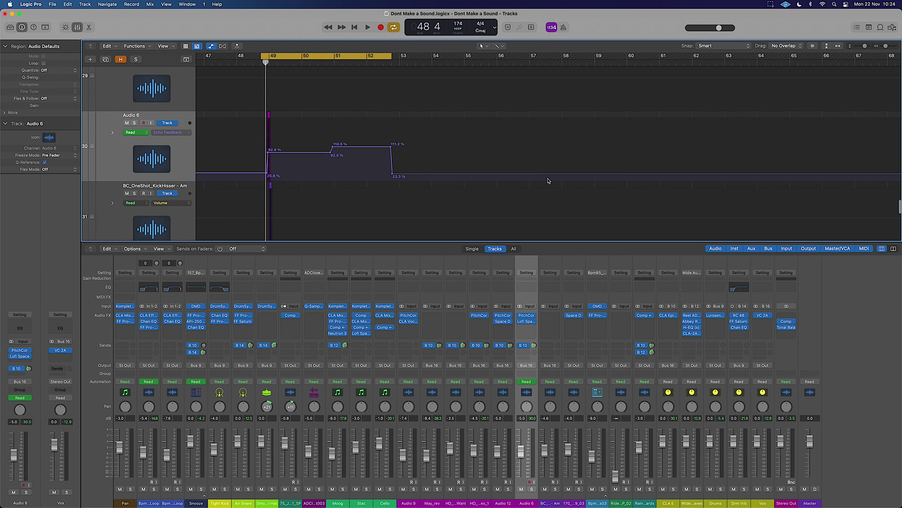
pyautogui.press('space')
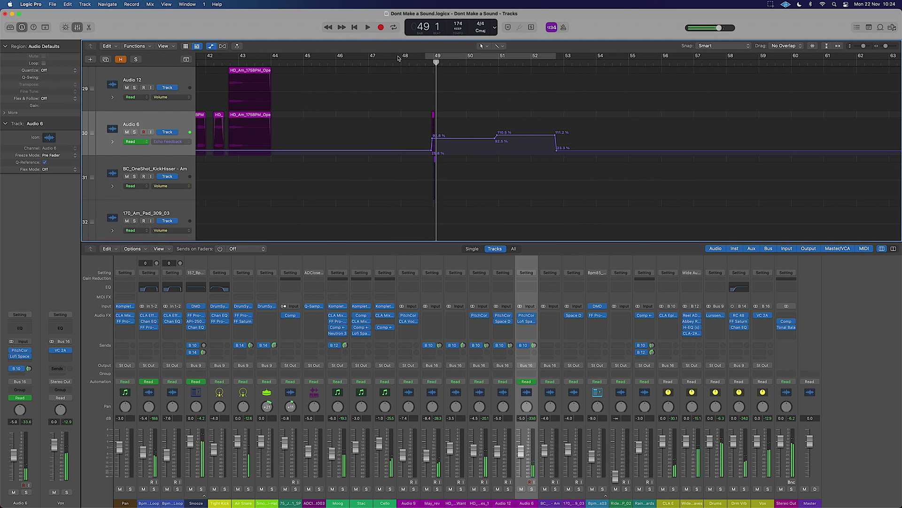
pyautogui.moveTo(369, 59); pyautogui.dragTo(555, 63)
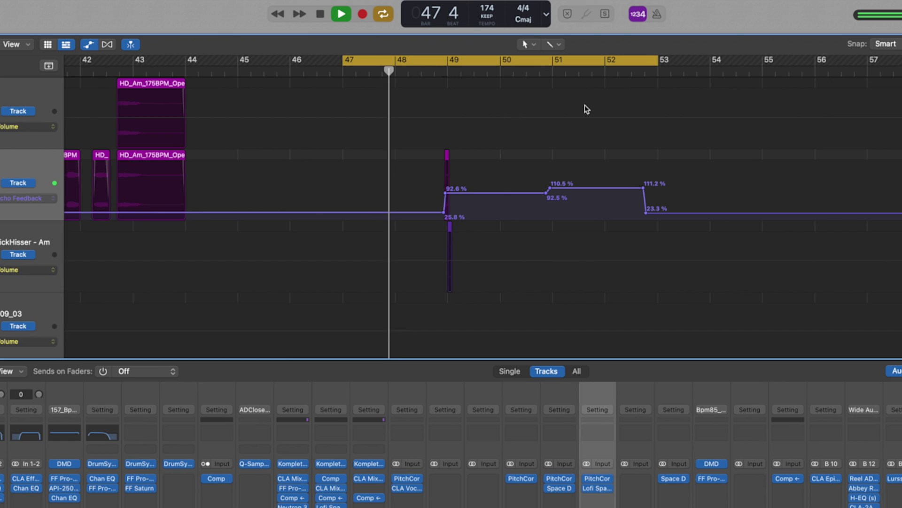
pyautogui.press('super+Up')
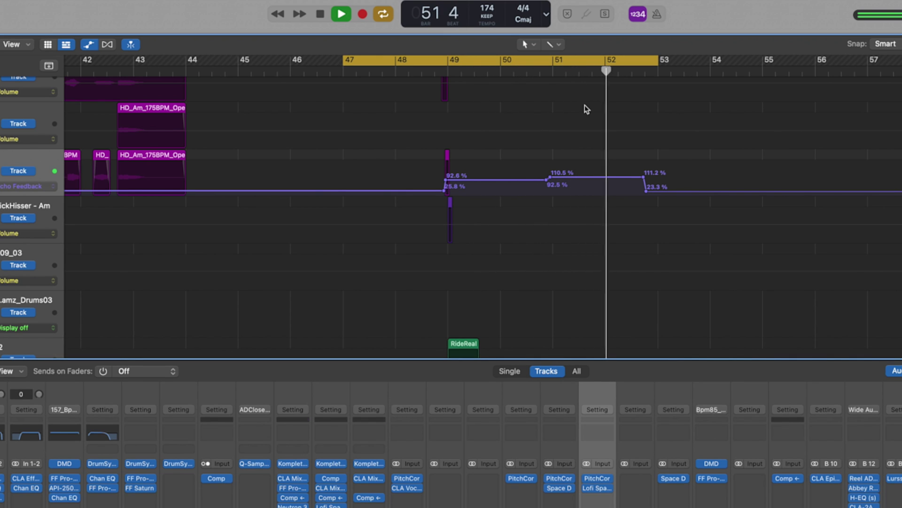
# Step: Copy the HD_Am_175B chop to bar 49 without automation and audition from bar 47
pyautogui.press('space')
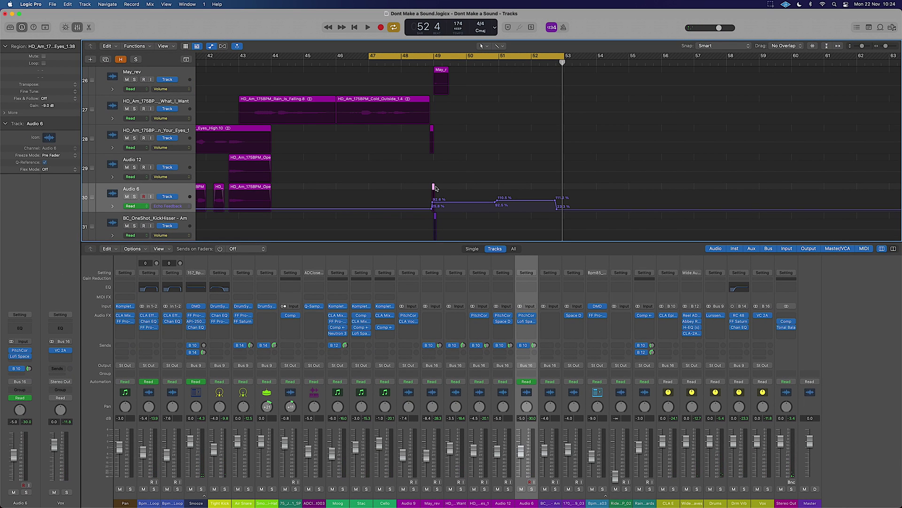
pyautogui.scroll(-3, 434, 187)
pyautogui.moveTo(303, 188); pyautogui.dragTo(441, 188)
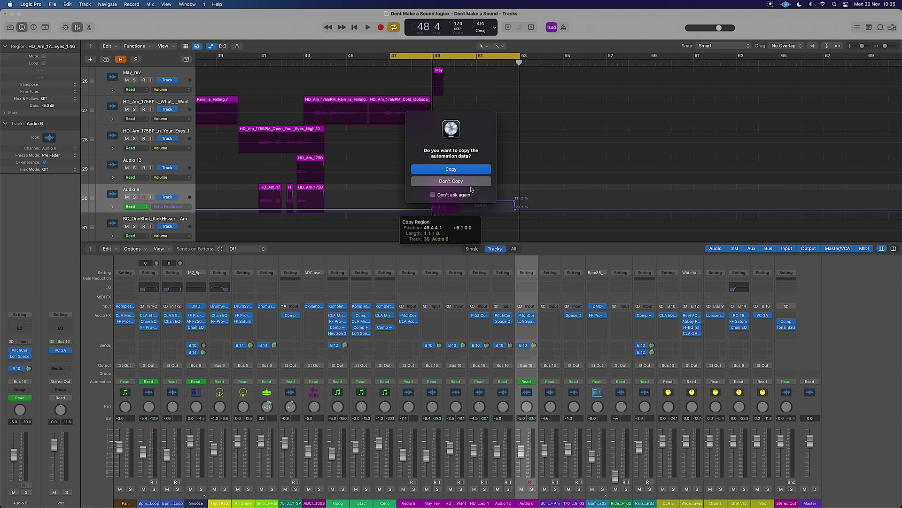
pyautogui.click(442, 186)
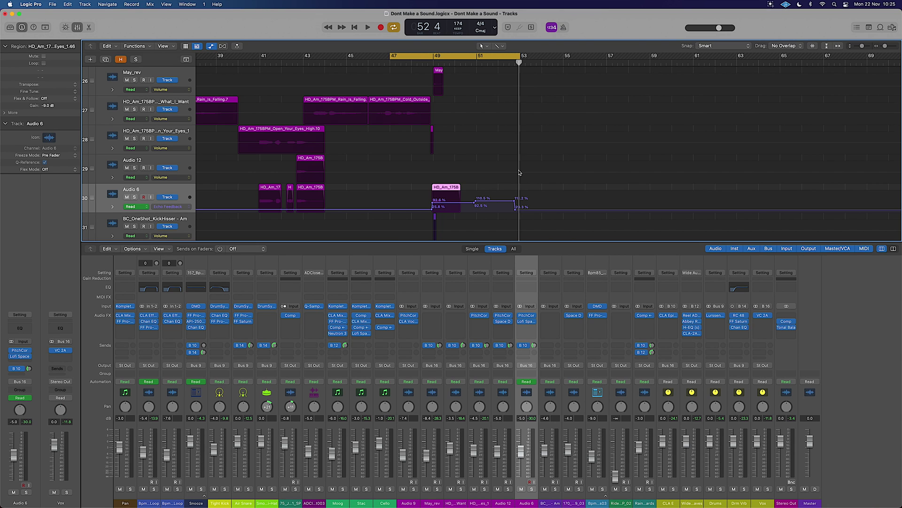
pyautogui.press('space')
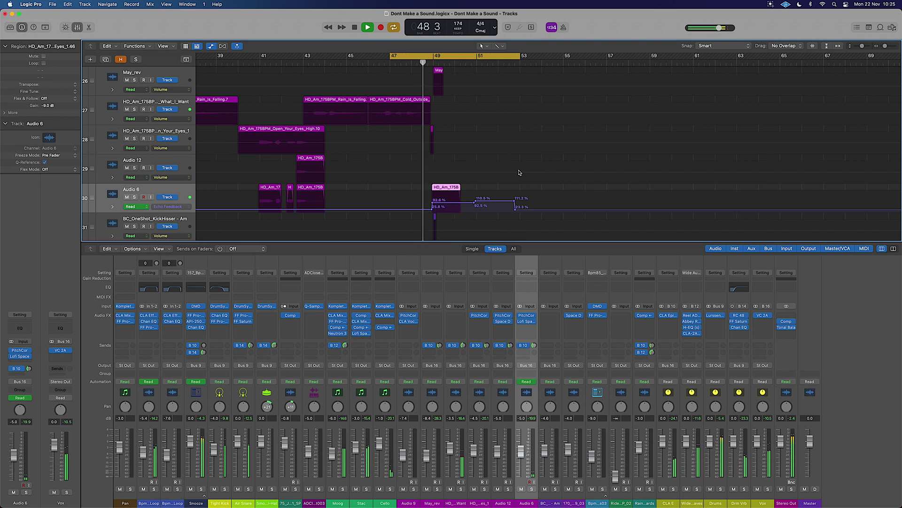
# Step: Reverse the copied Open_Your_Eyes chop and move it earlier, before bar 49
pyautogui.click(447, 188)
pyautogui.press('space')
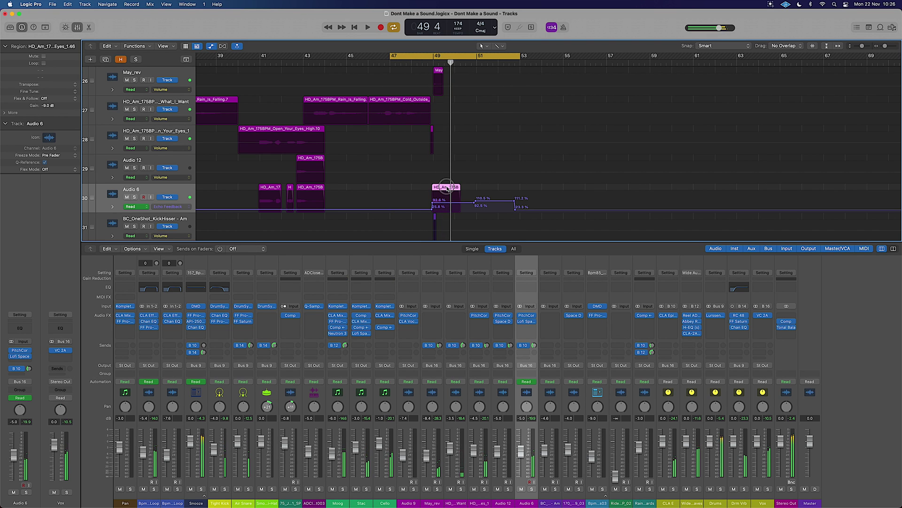
pyautogui.click(6, 113)
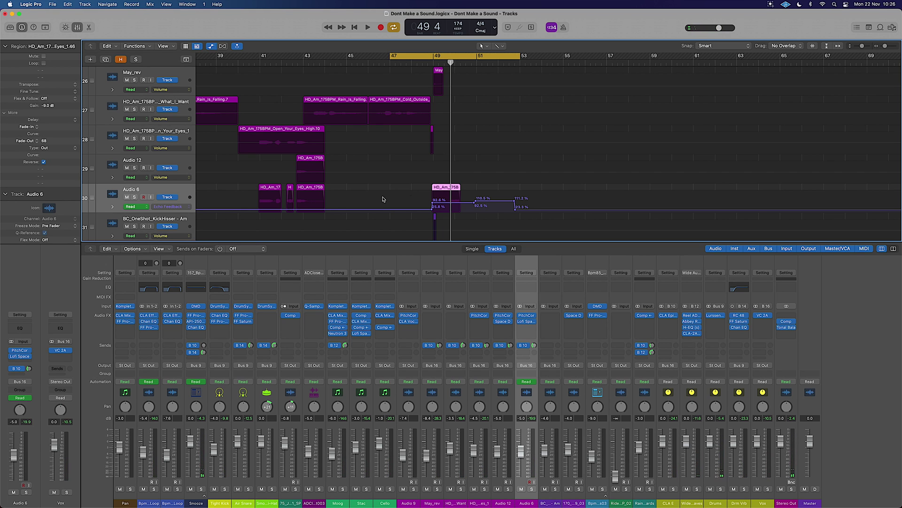
pyautogui.moveTo(446, 188); pyautogui.dragTo(421, 189)
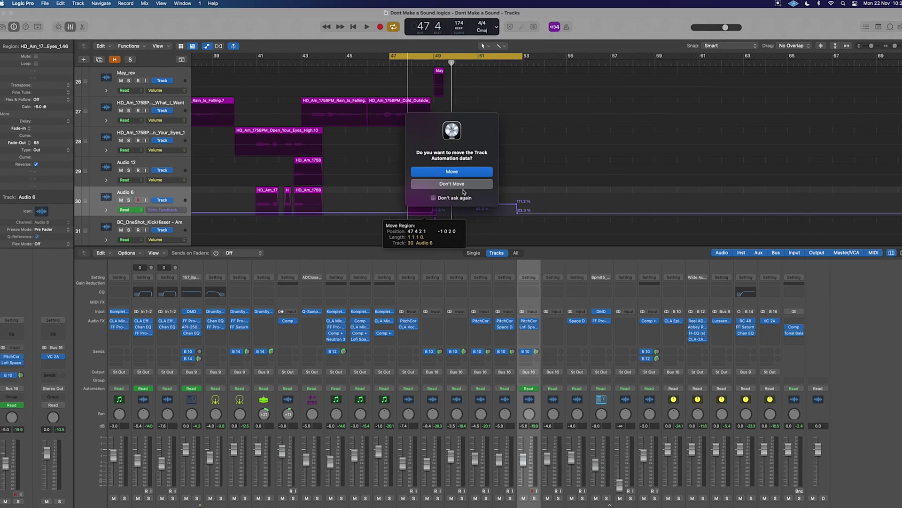
pyautogui.press('Return')
pyautogui.press('space')
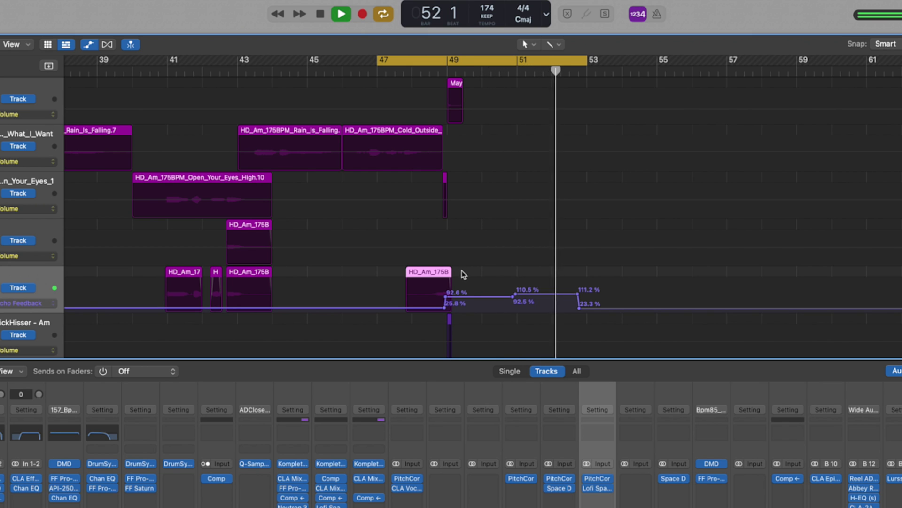
pyautogui.press('space')
# Step: Align the reversed chop so it ends exactly at bar 49, then play it
pyautogui.click(449, 73)
pyautogui.scroll(5, 447, 160)
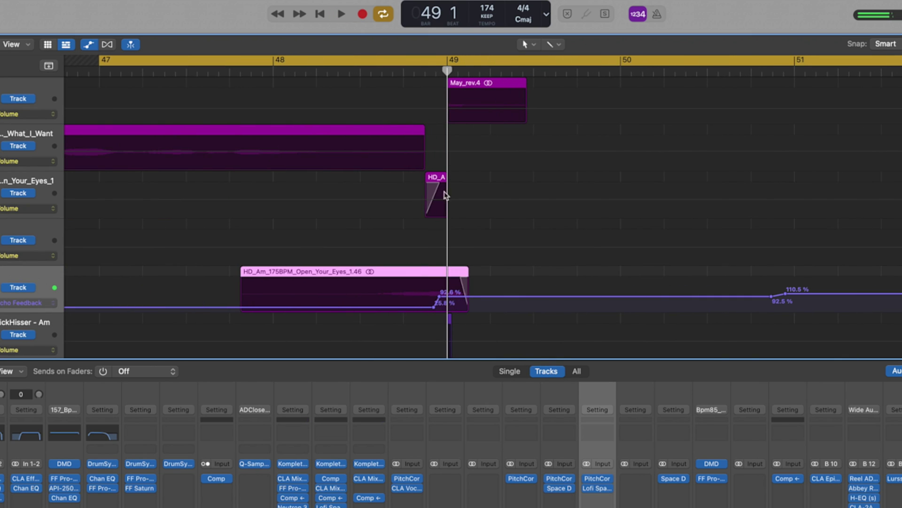
pyautogui.moveTo(441, 273); pyautogui.dragTo(459, 282)
pyautogui.scroll(-2, 471, 263)
pyautogui.scroll(-3, 471, 262)
pyautogui.press('space')
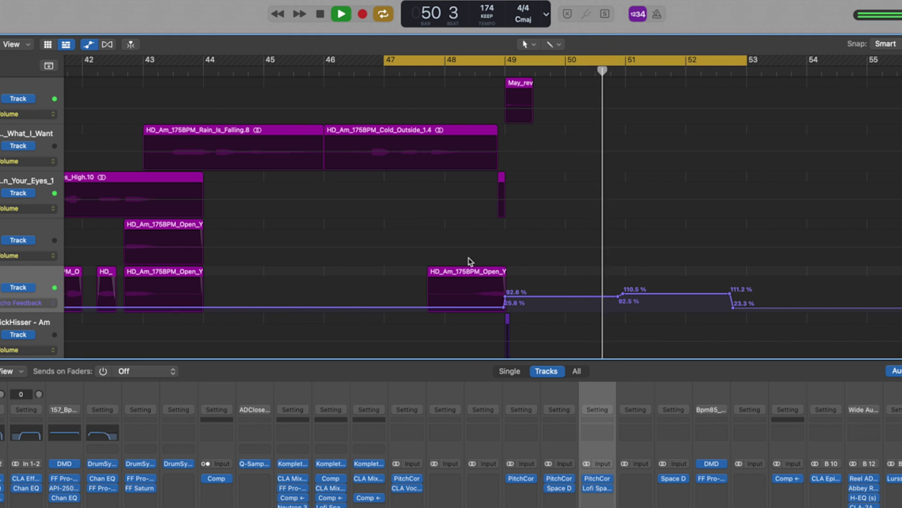
# Step: Give the reversed chop -12.0 dB region gain, play from bar 47, then turn off Cycle
pyautogui.press('space')
pyautogui.click(477, 272)
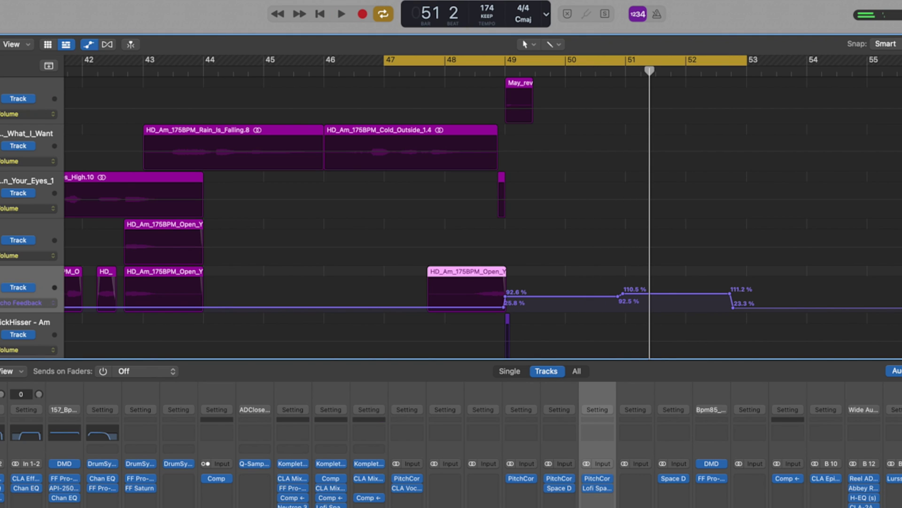
pyautogui.press('space')
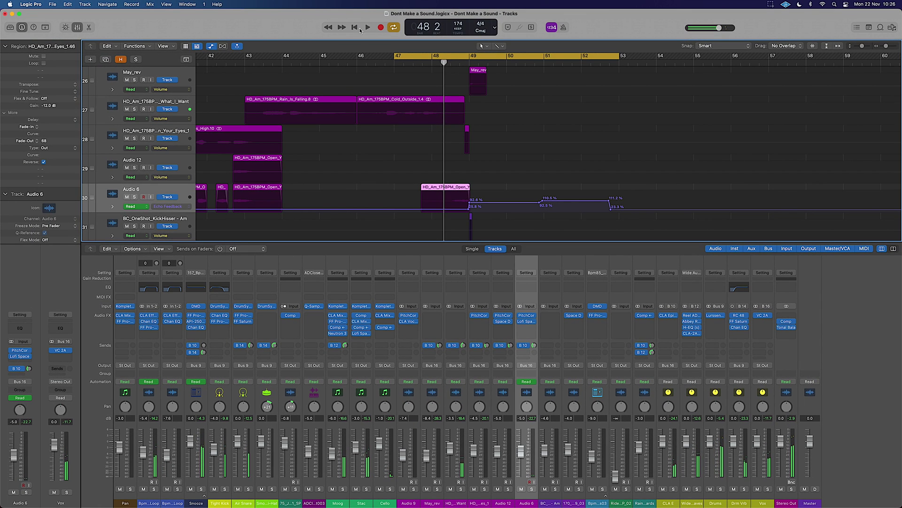
pyautogui.press('space')
pyautogui.press('c')
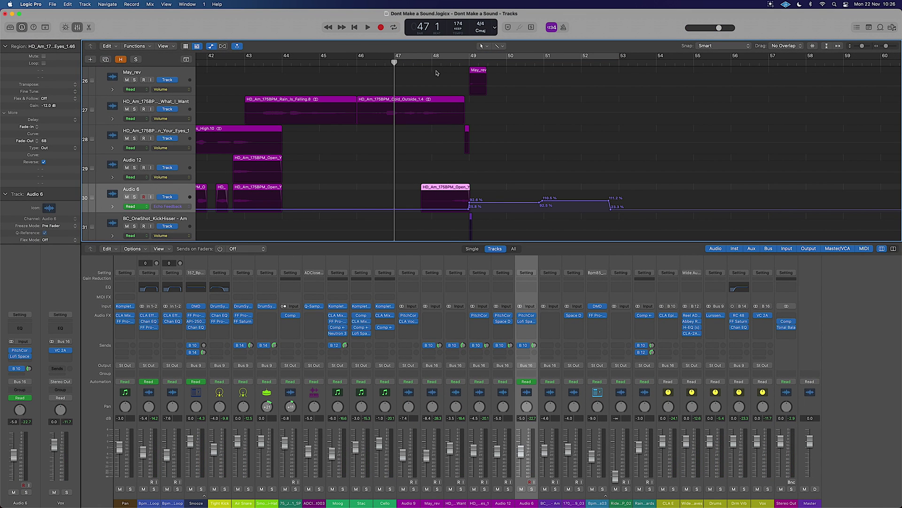
# Step: Reopen Audio 6's Lofi Space plug-in and play the section with it showing
pyautogui.click(523, 322)
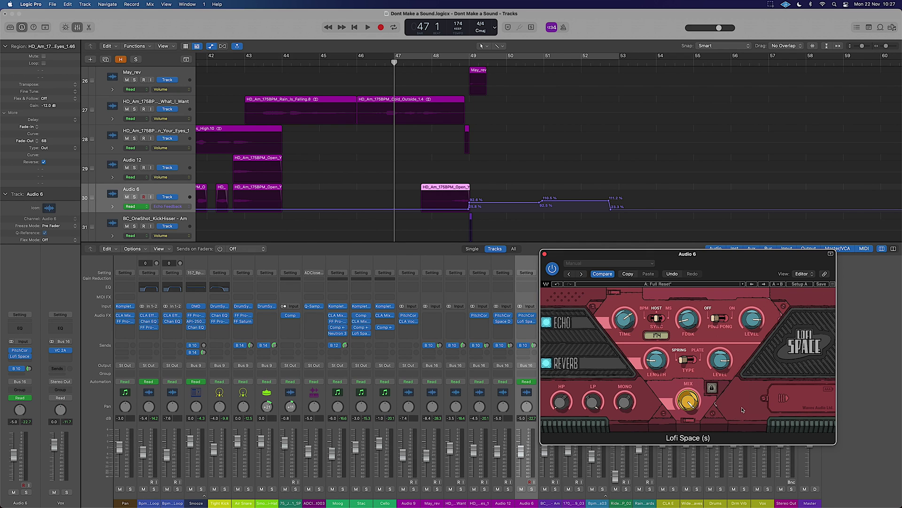
pyautogui.press('space')
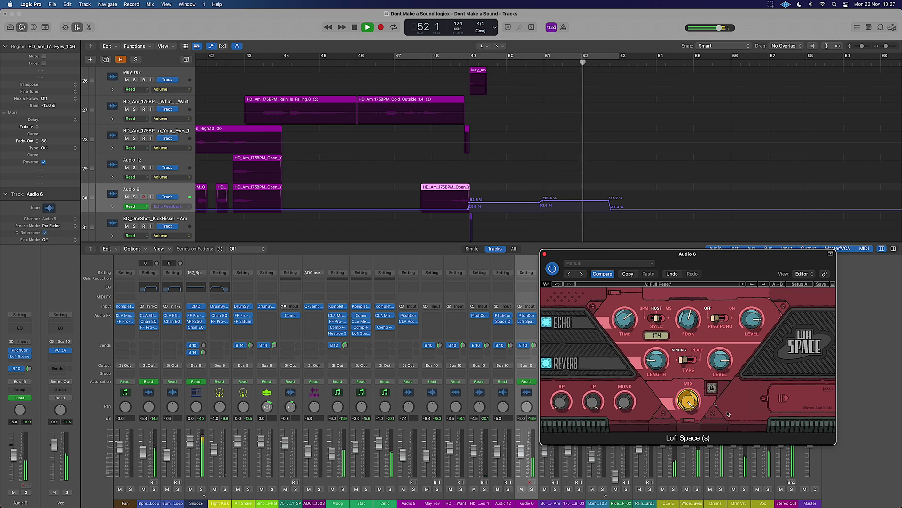
pyautogui.press('space')
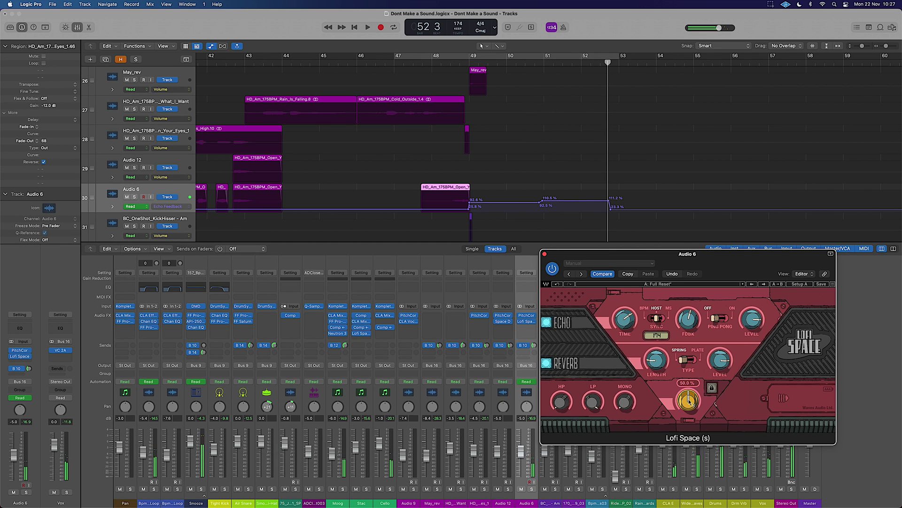